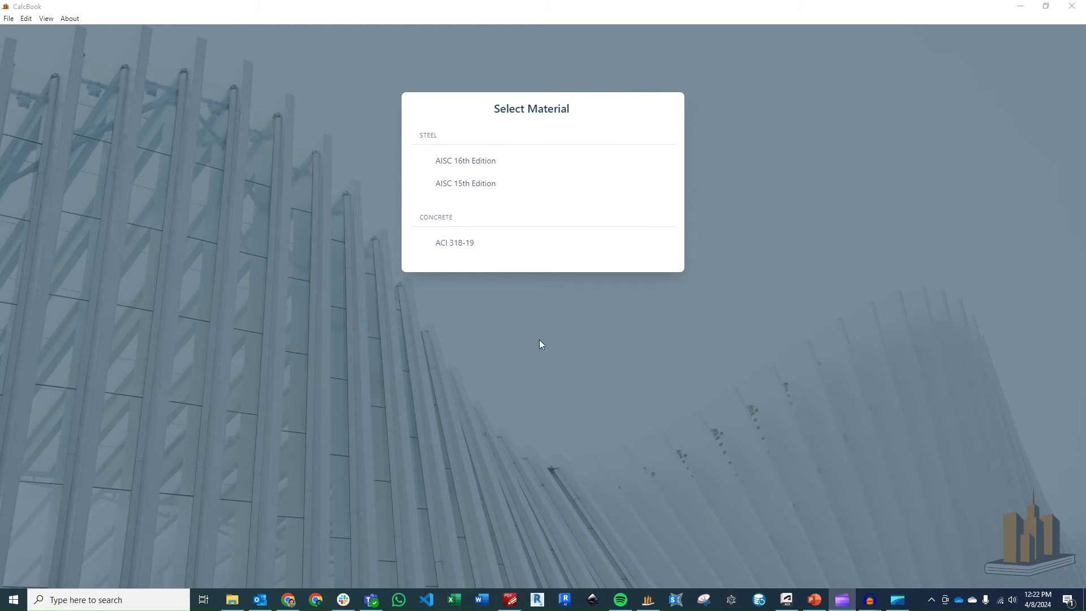
- Pick ACI 318-19, Standalone Design and the Reinforcement Details module
click(526, 245)
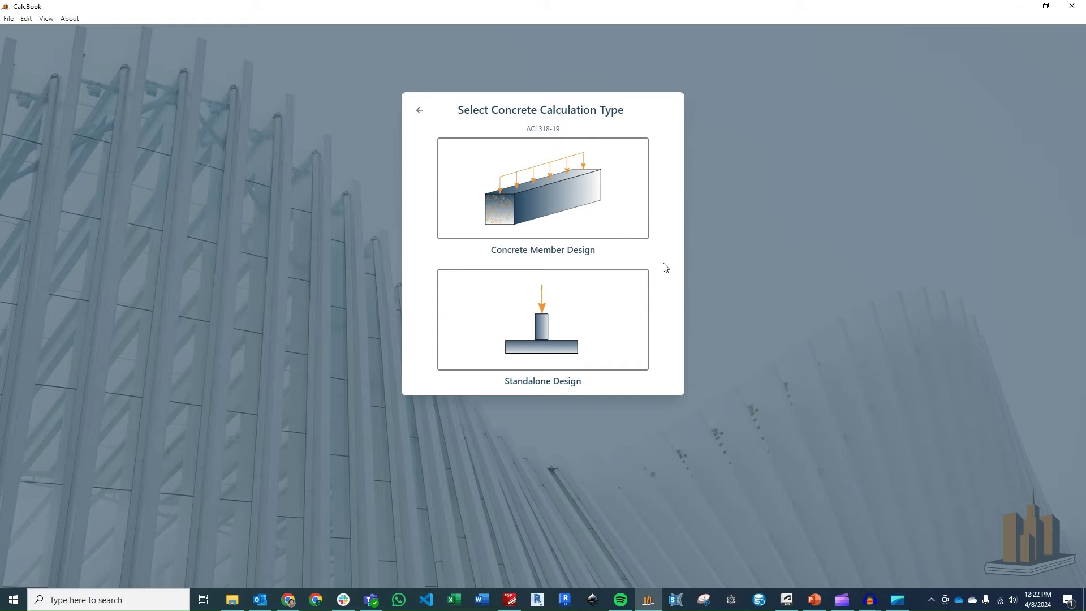
click(587, 344)
scroll(741, 339, down, 1)
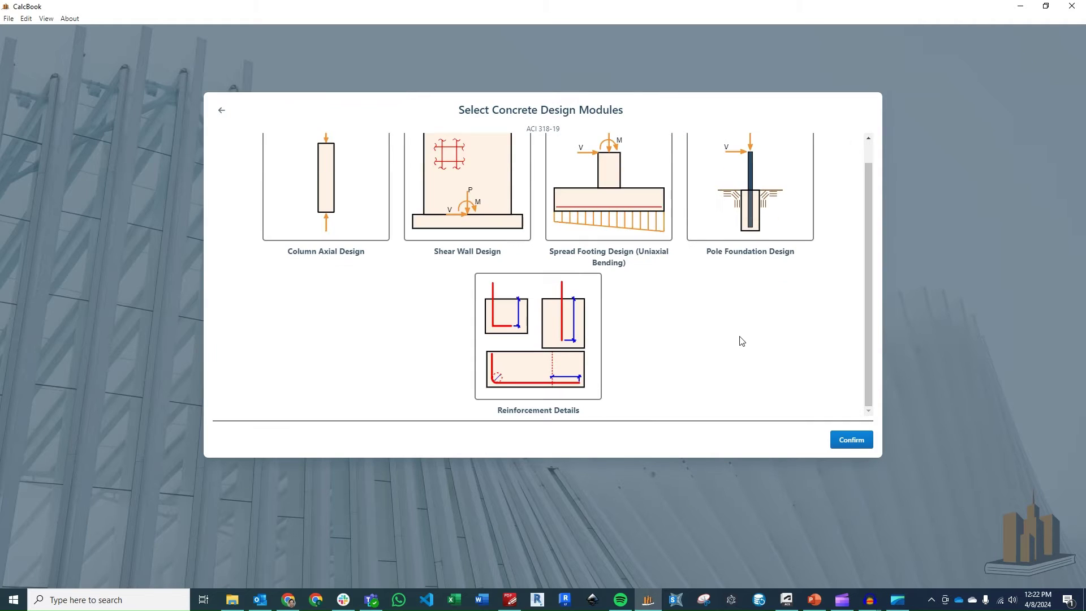
click(547, 358)
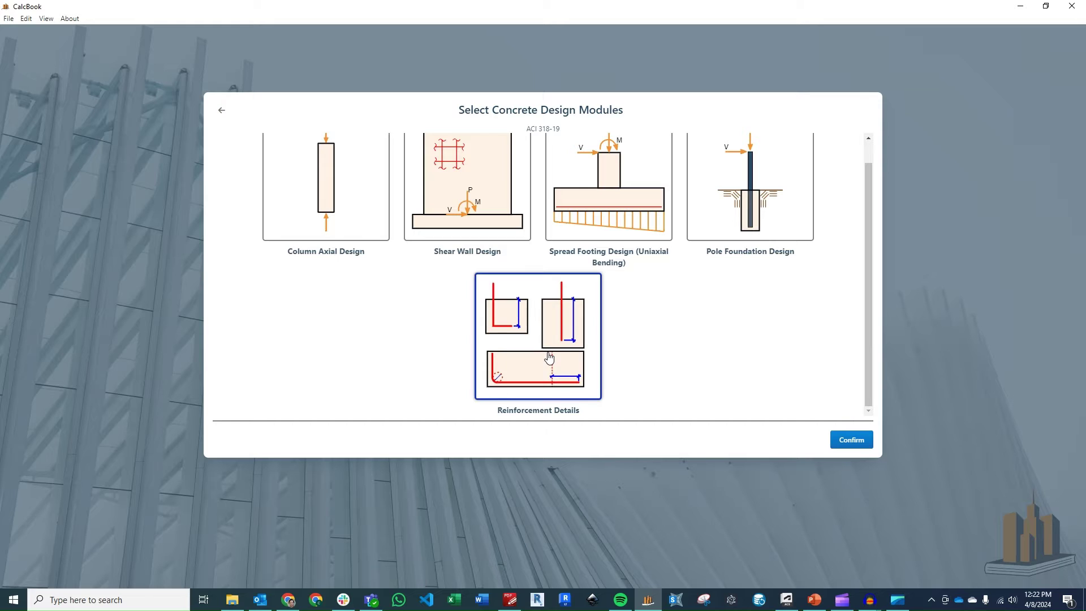
- Open the calculation and set it to Tension with Check Splice Length set to No
click(855, 442)
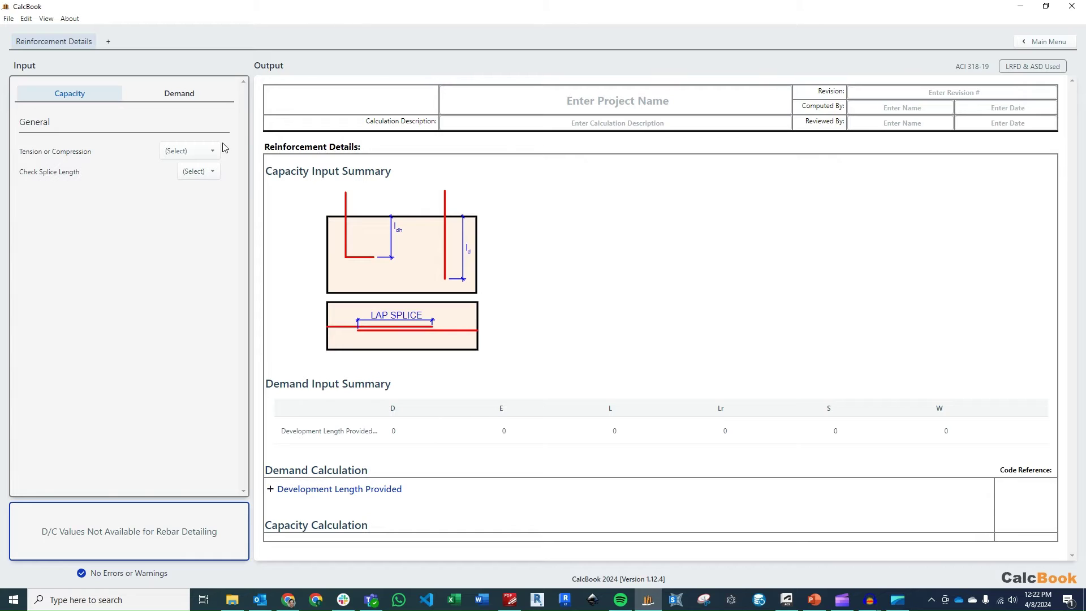
click(210, 152)
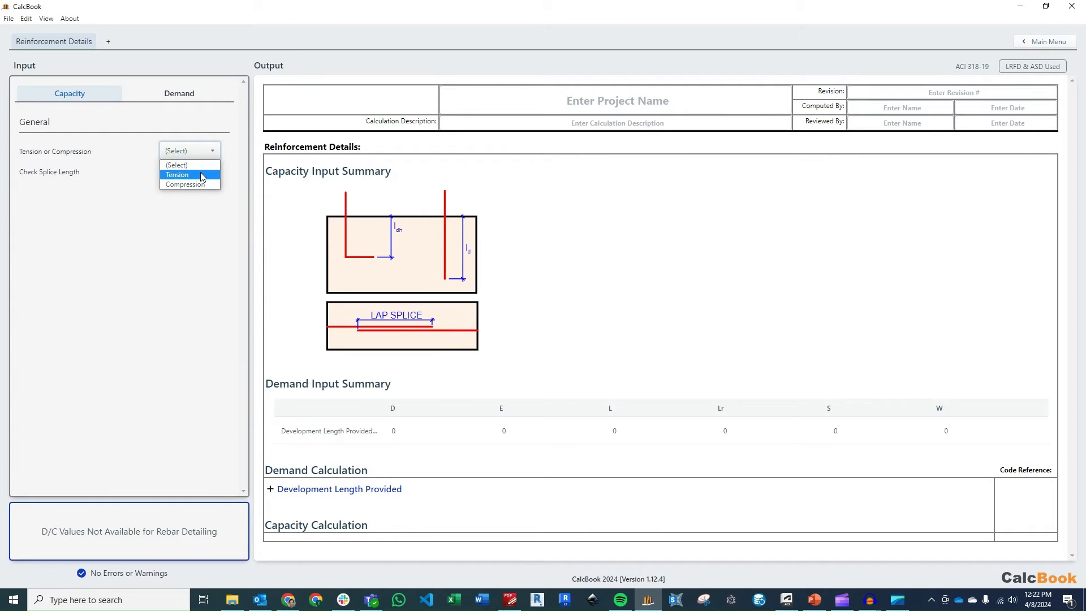
click(198, 175)
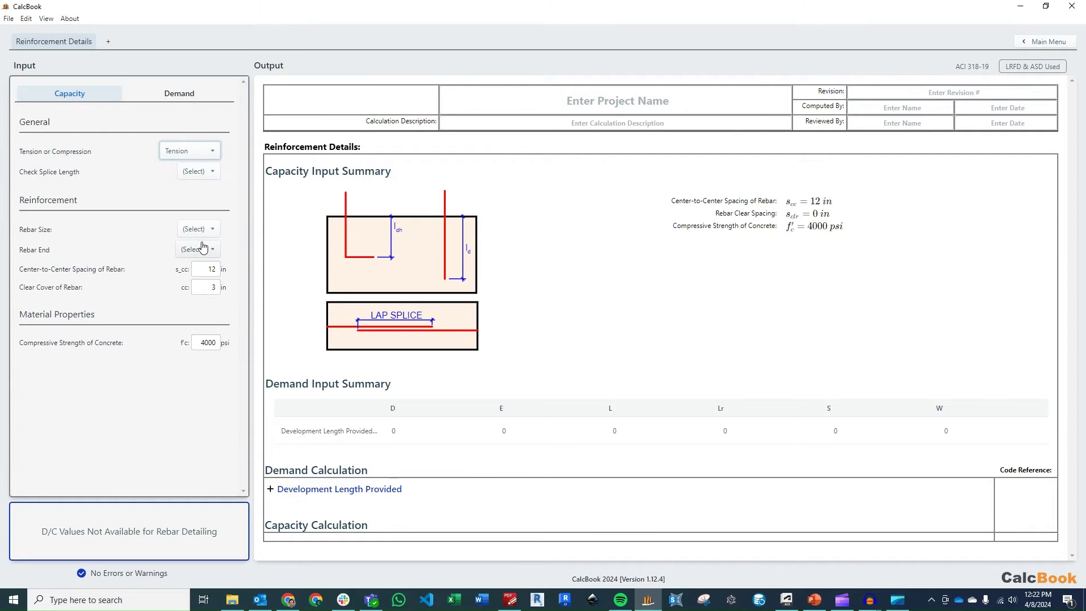
click(207, 174)
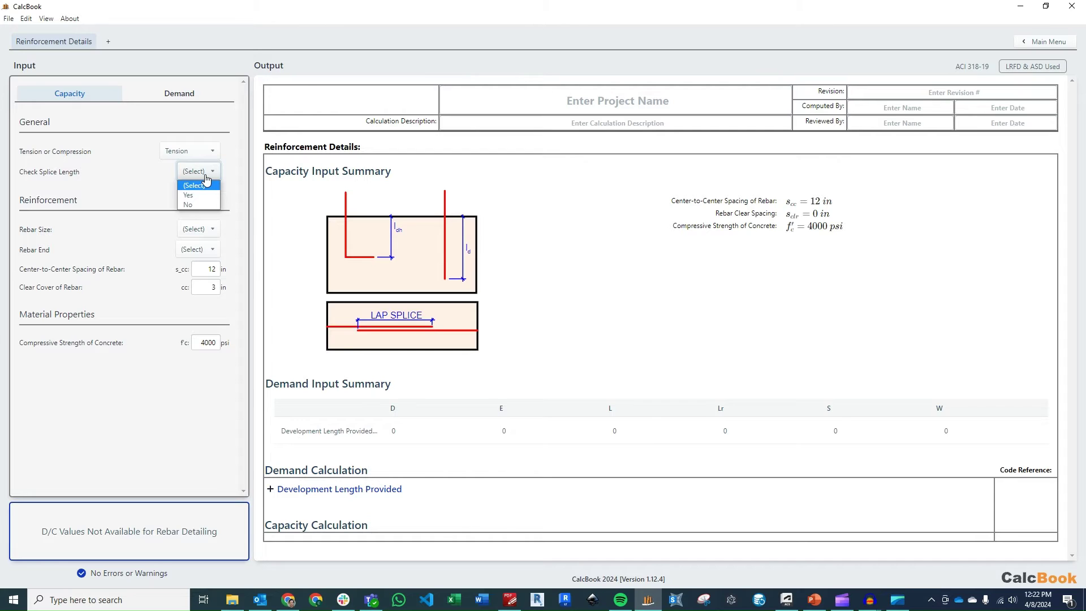
click(201, 203)
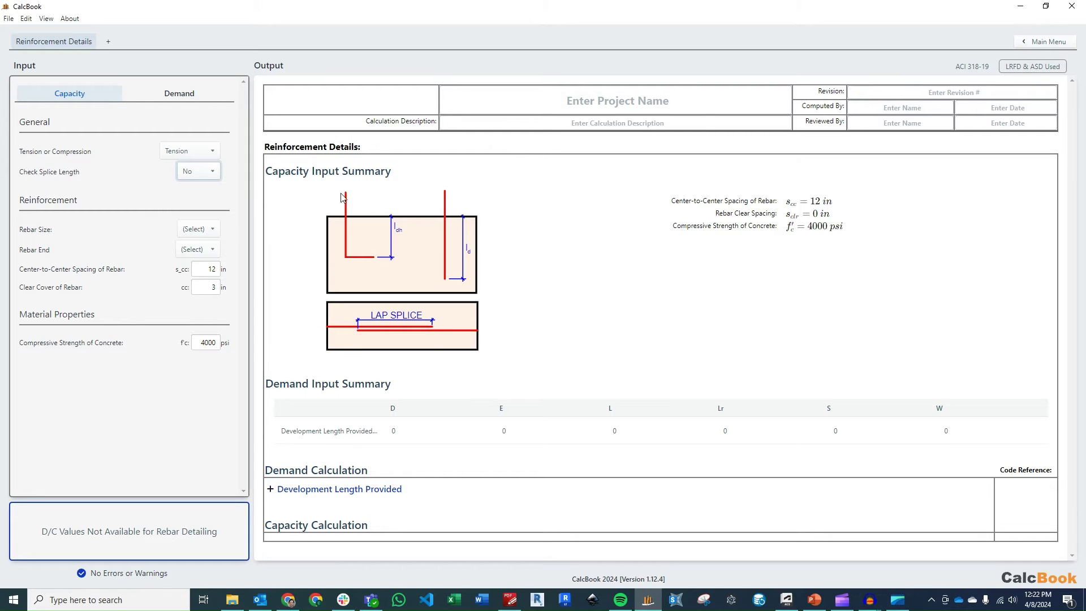
- Set the rebar size to #5 with a Straight bar end
click(208, 230)
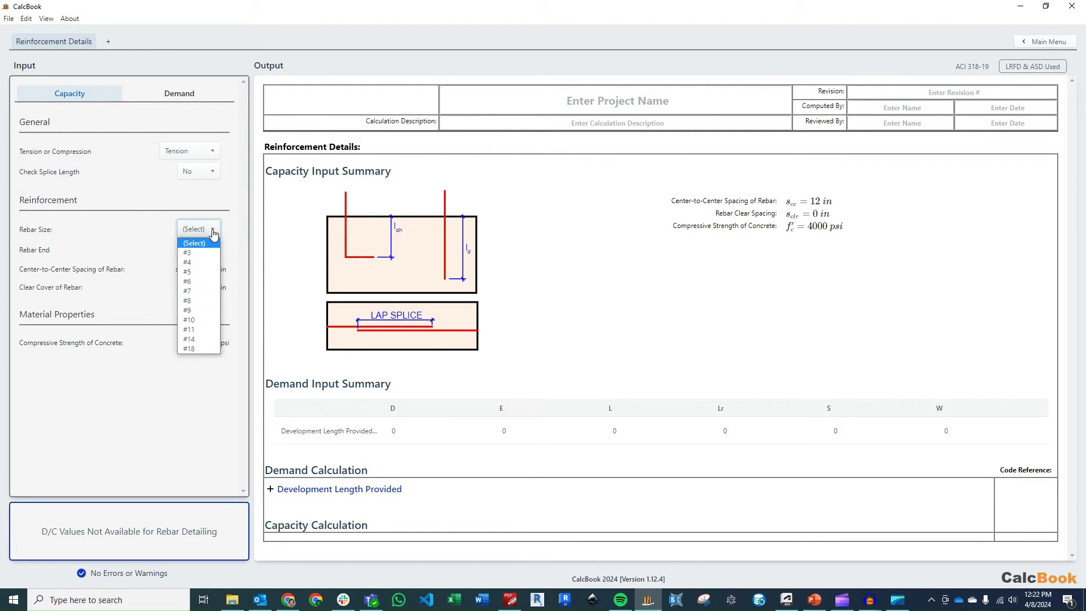
click(203, 272)
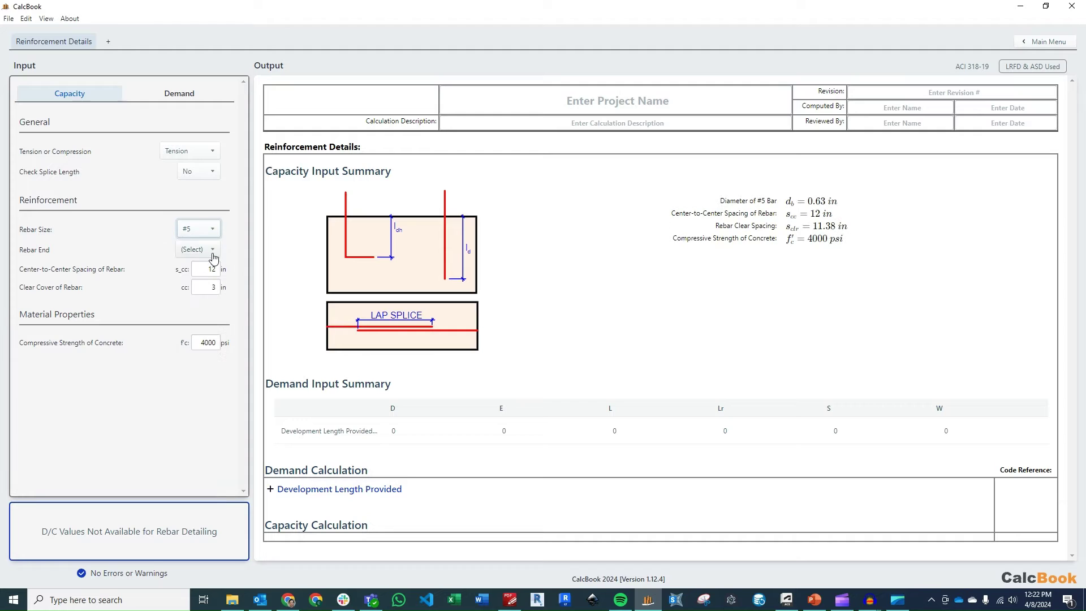
click(213, 253)
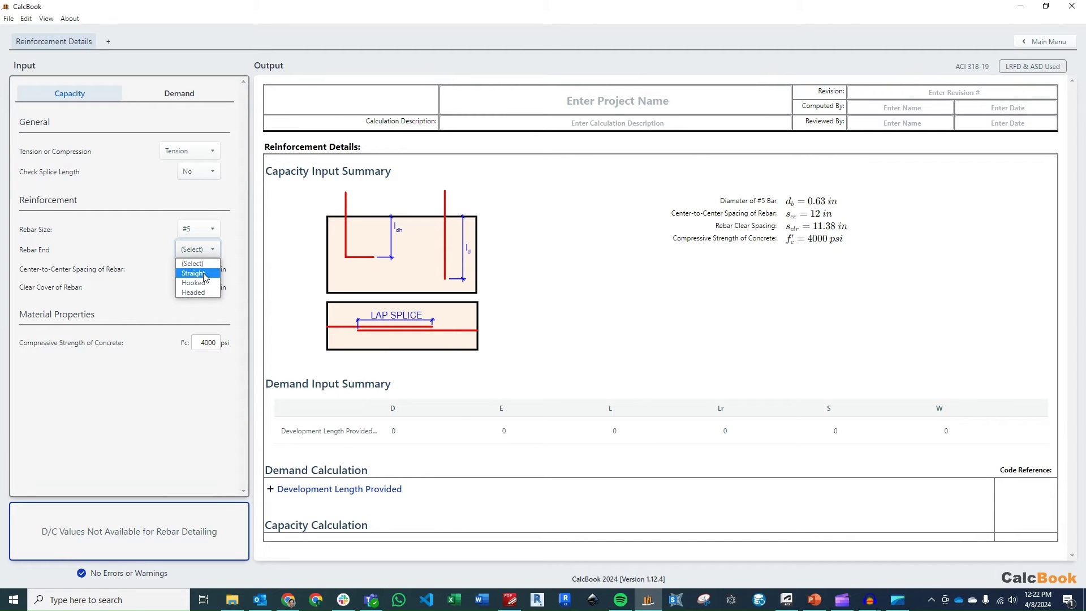
click(205, 275)
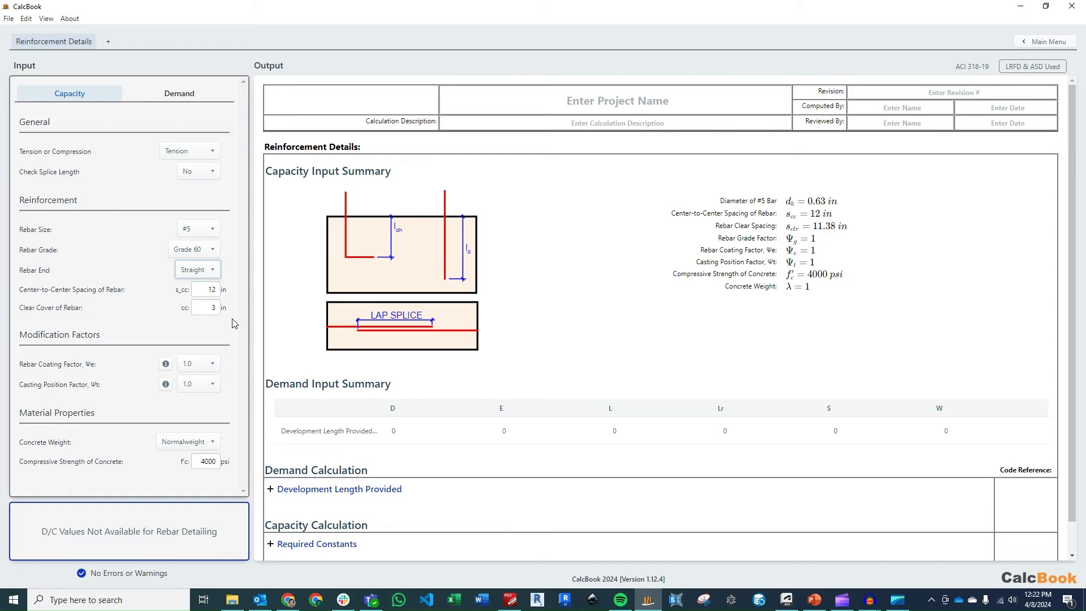
click(168, 366)
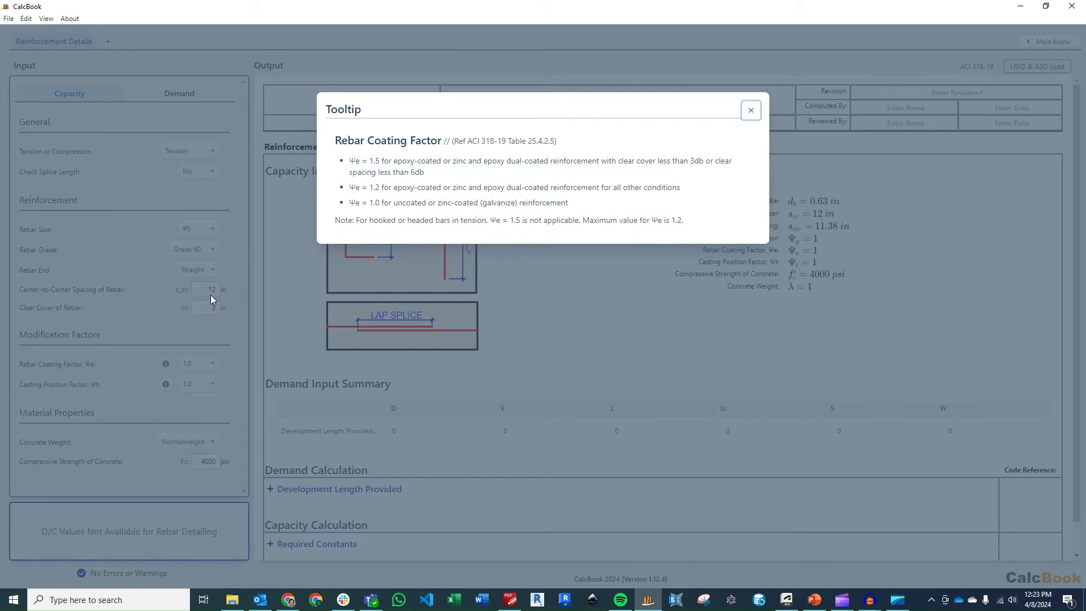
click(239, 298)
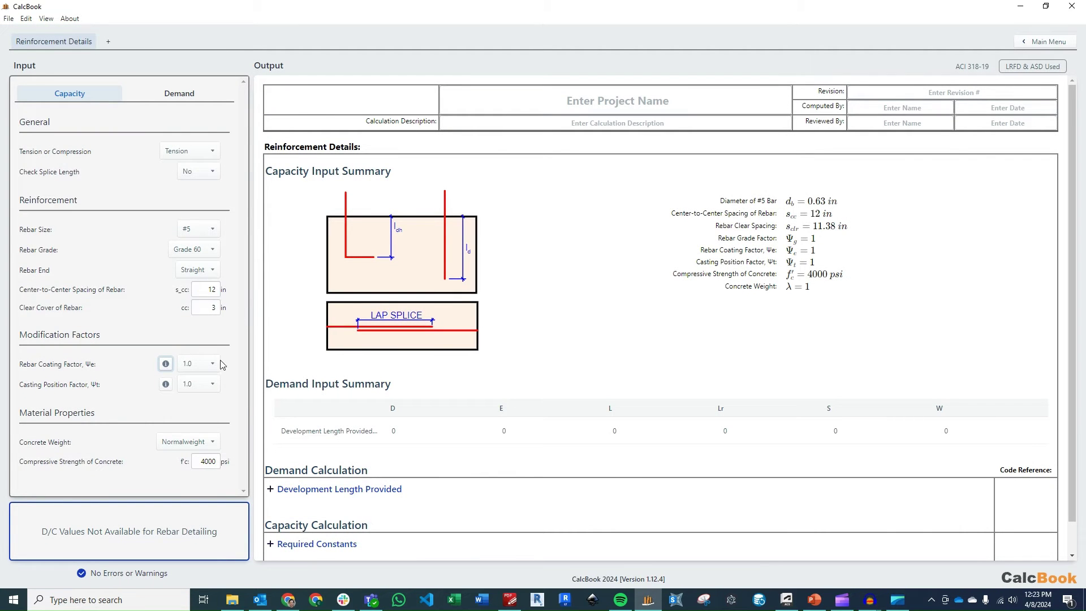
click(165, 385)
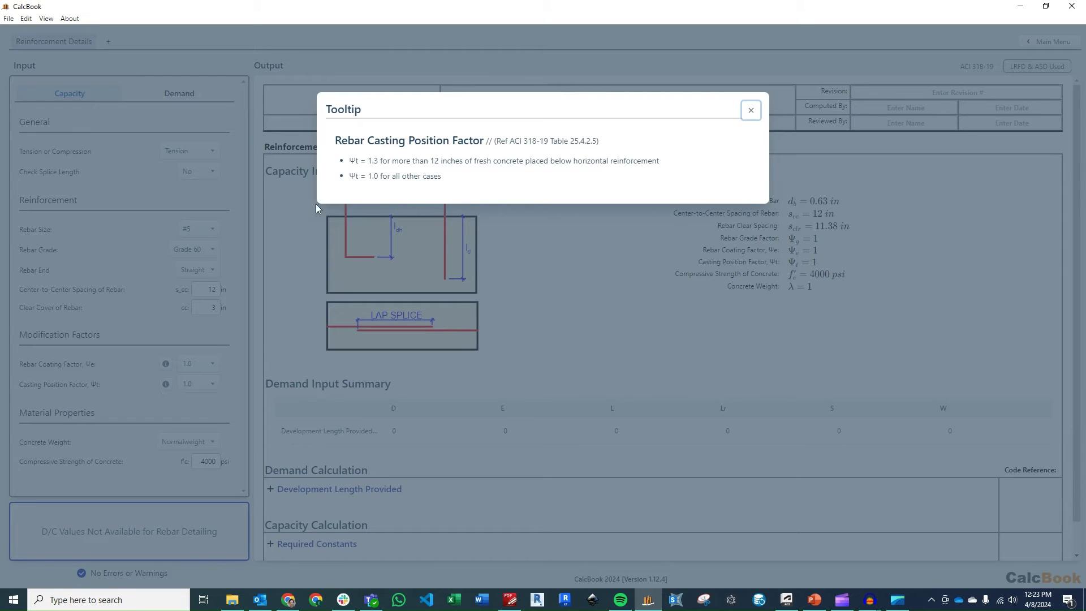
click(226, 406)
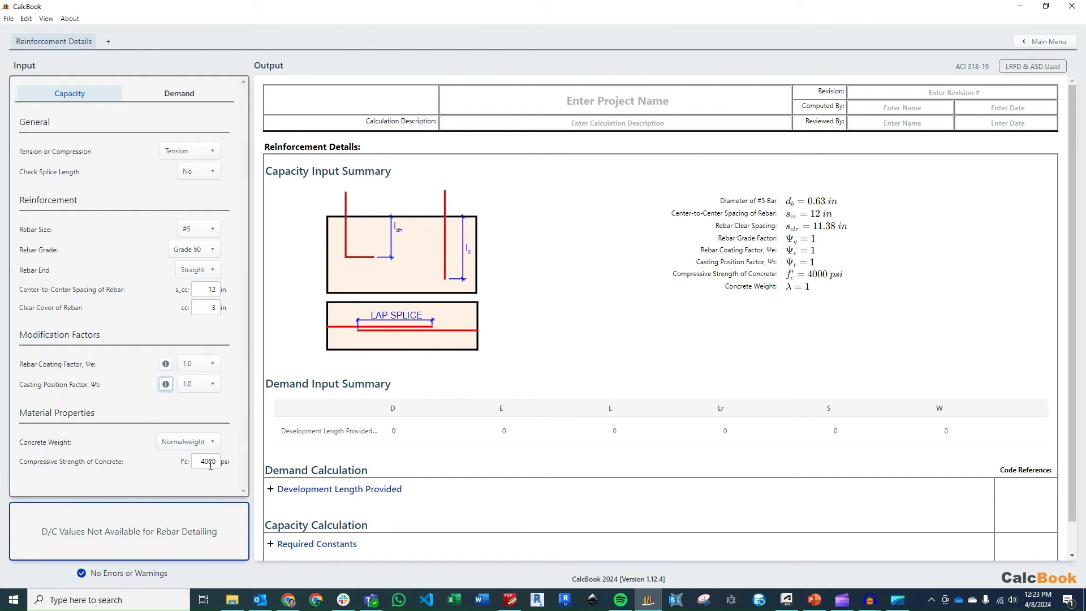
- Expand Required Constants and Tension Development Length in the output to show 23.72 in
scroll(606, 328, down, 1)
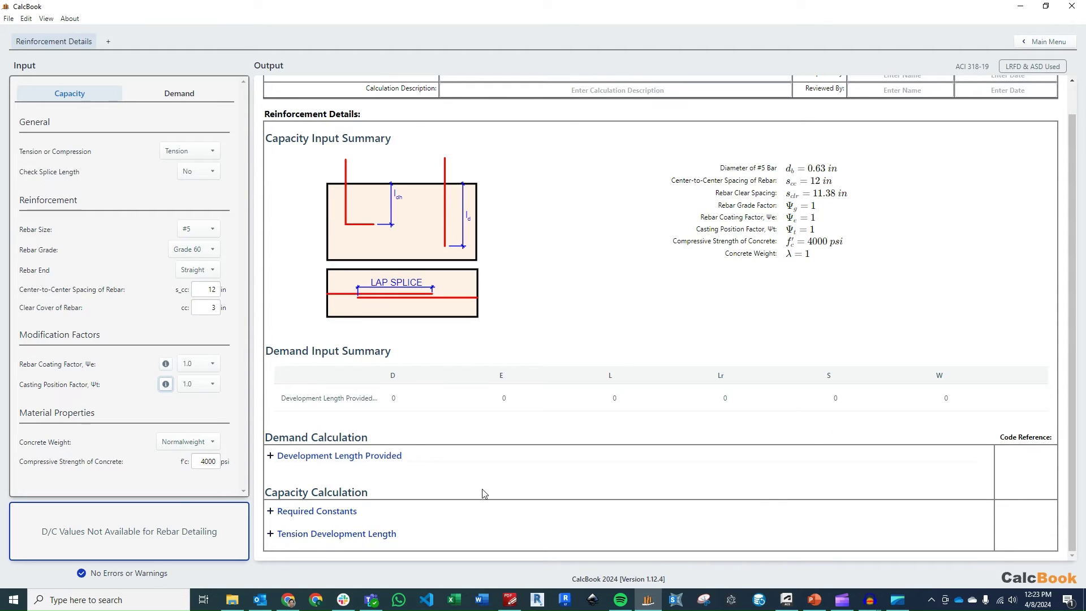
click(430, 512)
scroll(509, 451, down, 3)
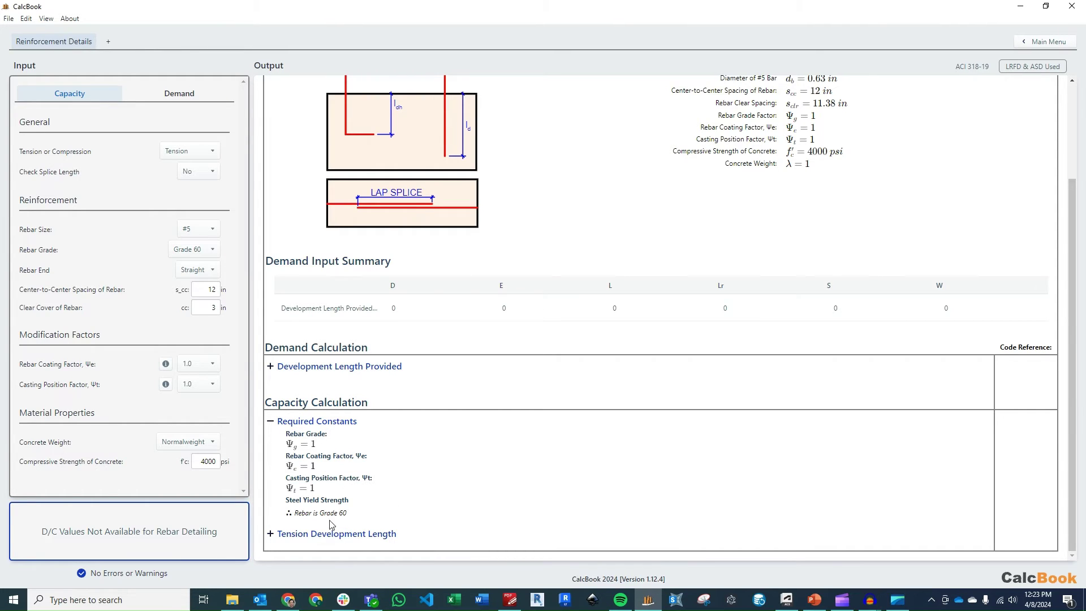
click(318, 535)
scroll(495, 452, down, 2)
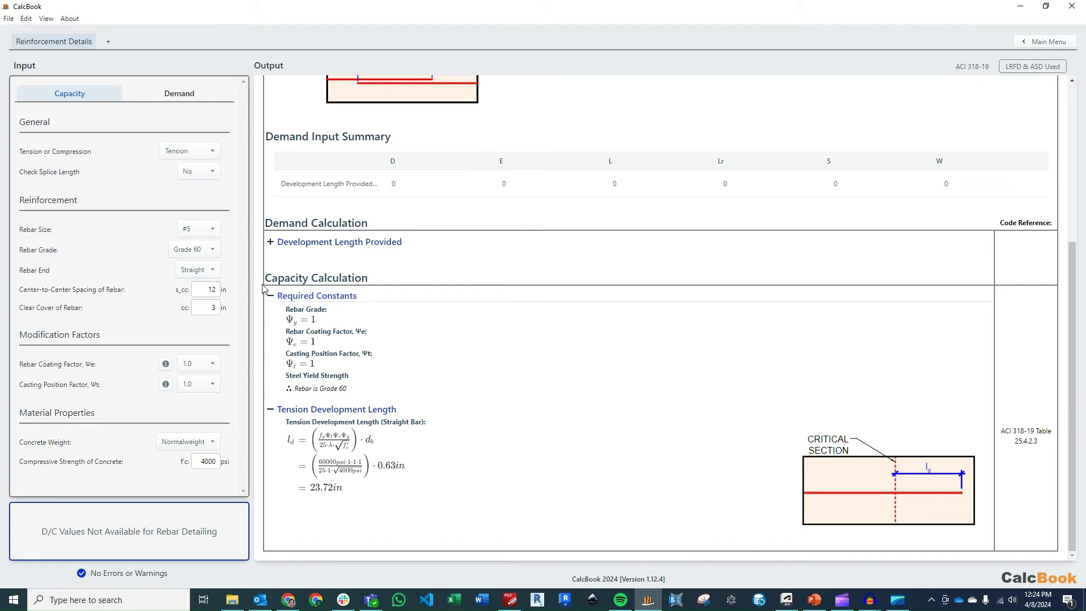
click(214, 275)
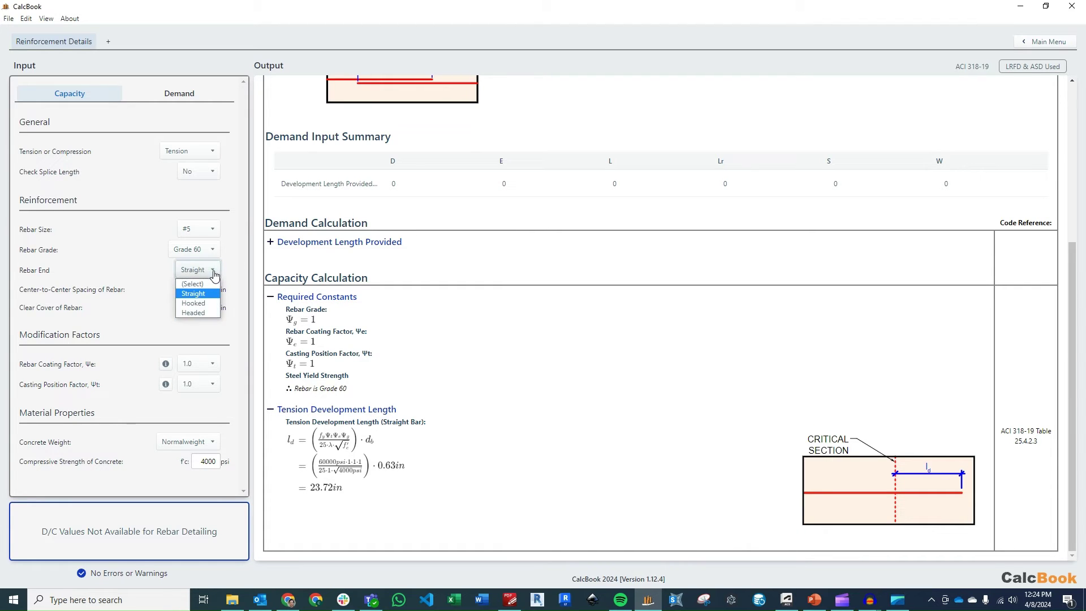
click(208, 303)
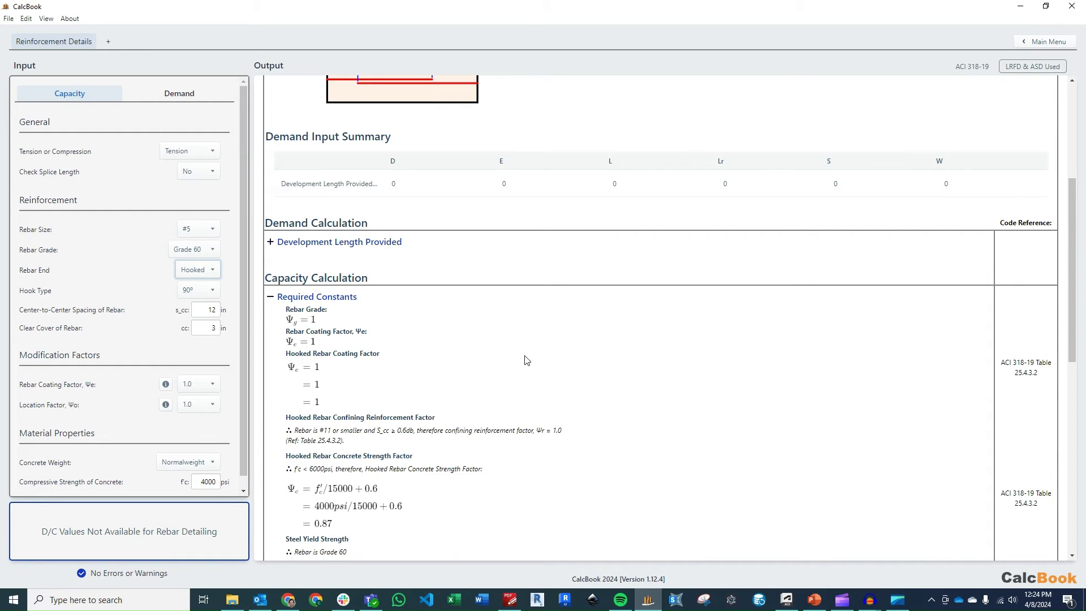
scroll(525, 361, down, 2)
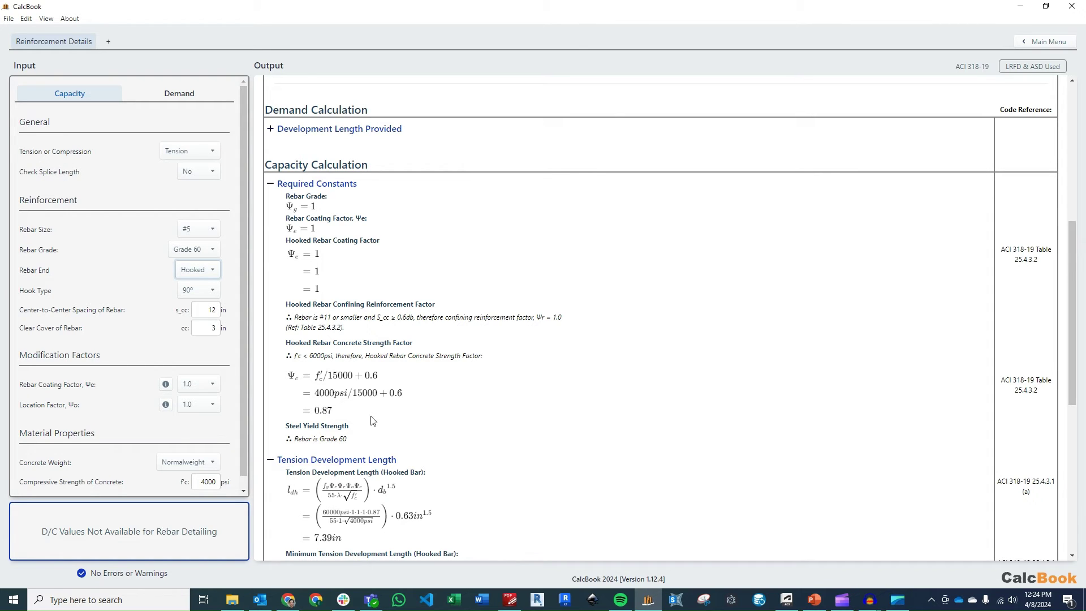
scroll(498, 422, down, 2)
scroll(500, 421, down, 1)
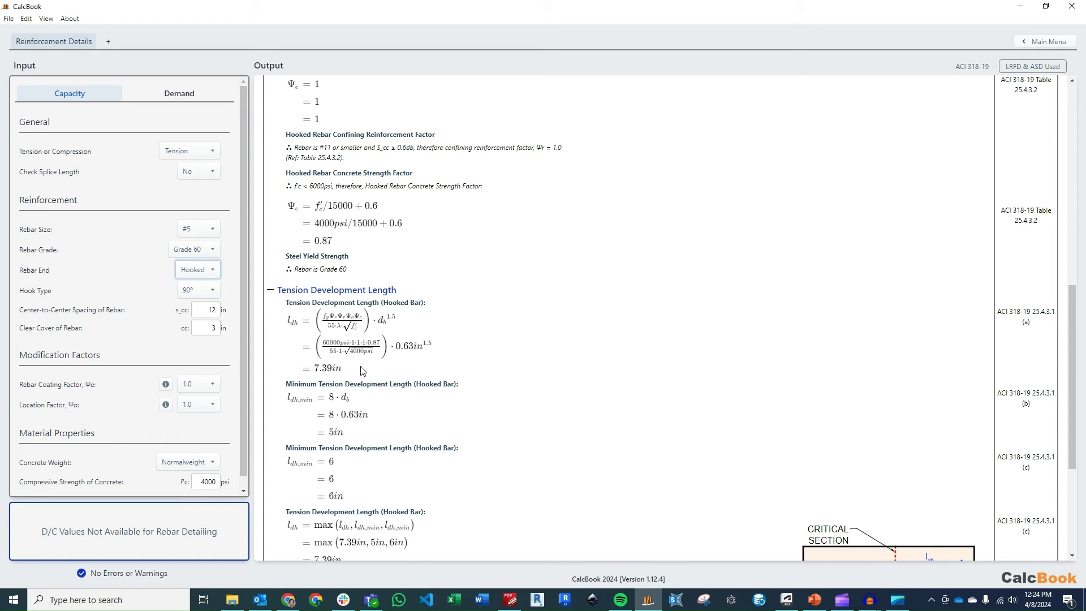
scroll(363, 376, down, 1)
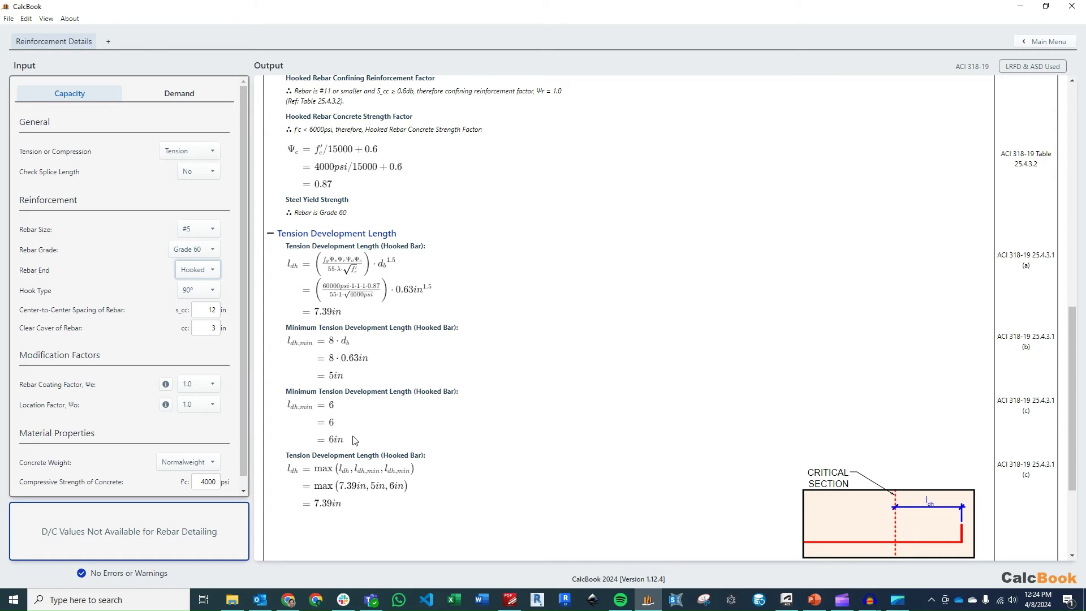
scroll(369, 441, down, 2)
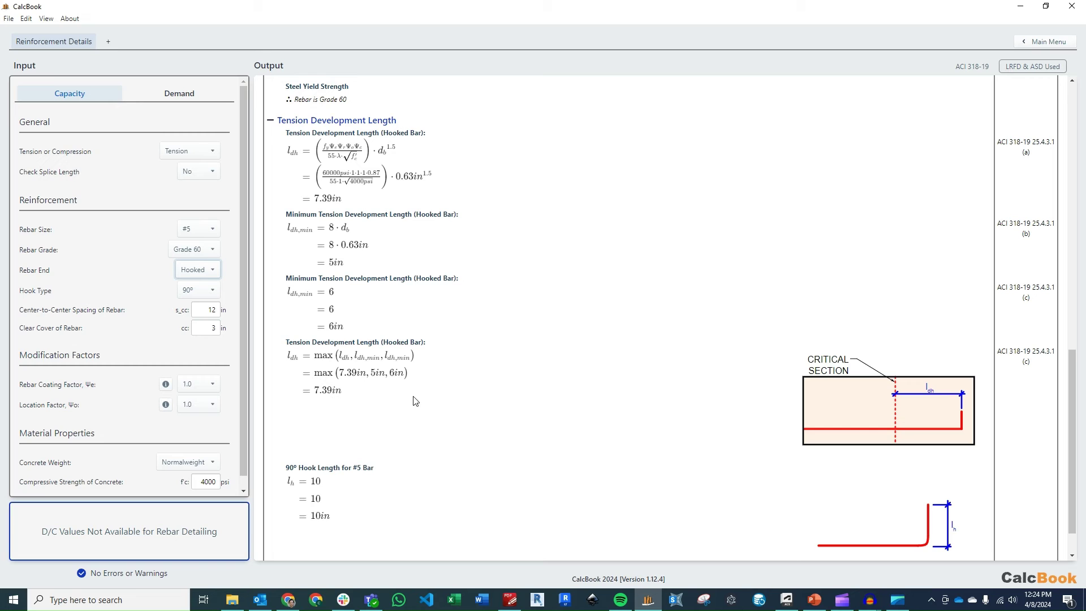
scroll(452, 399, down, 1)
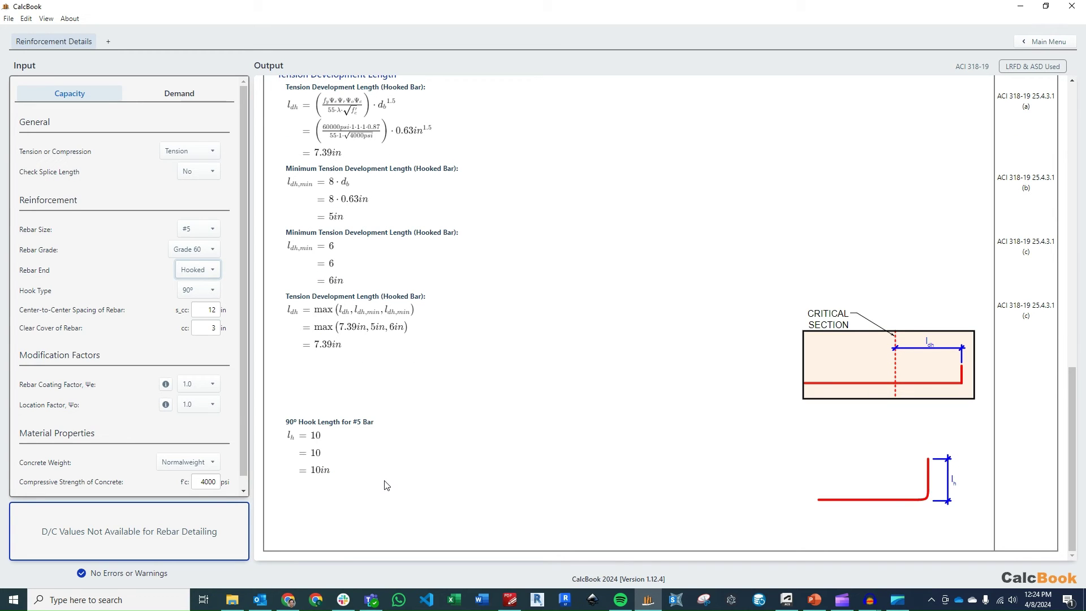
mouse_move(897, 356)
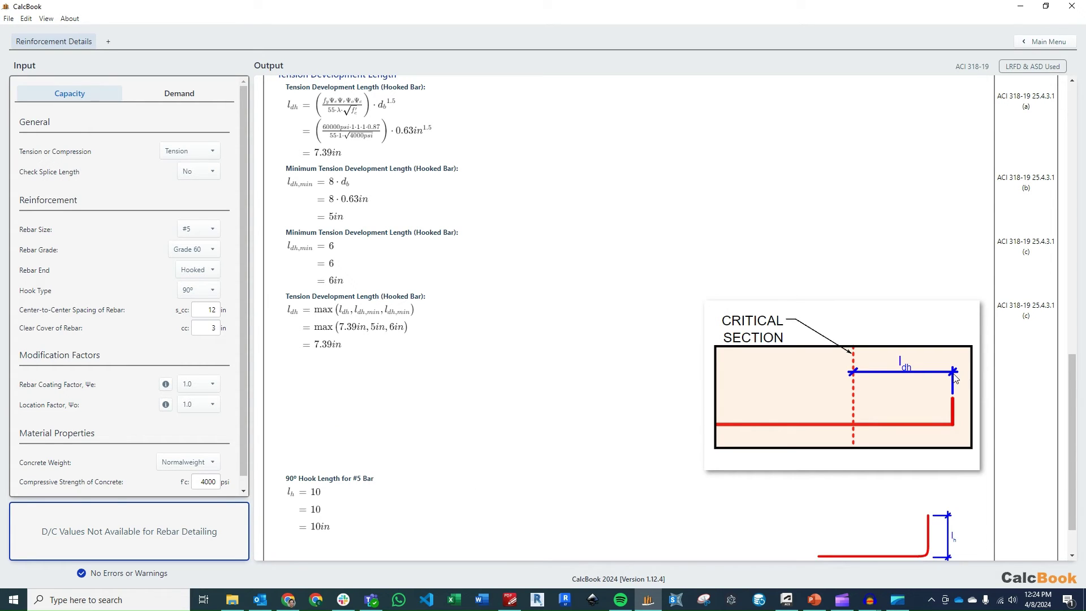
mouse_move(932, 498)
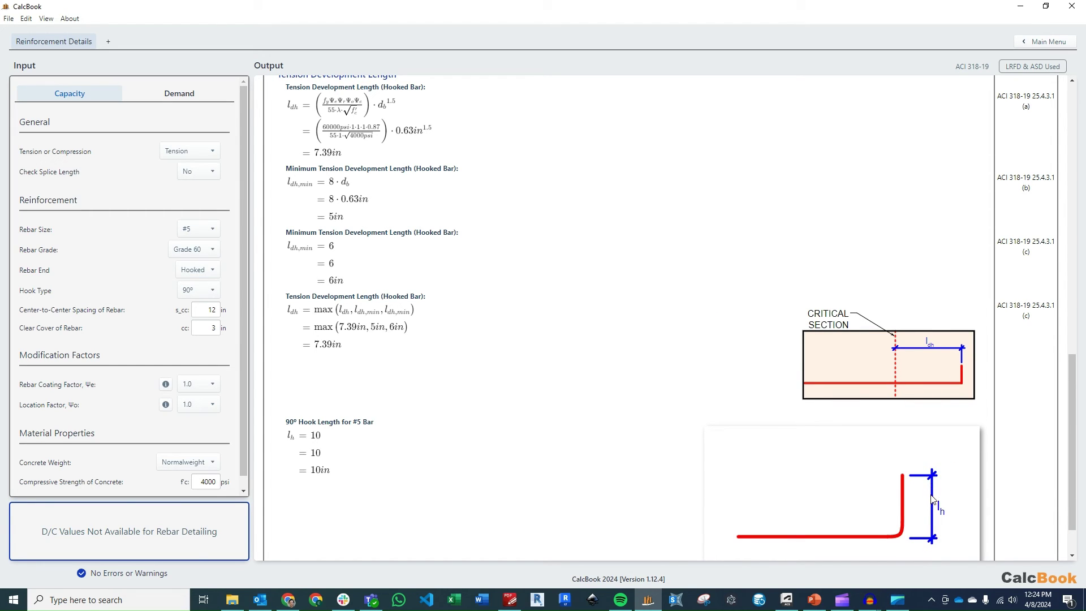
mouse_move(873, 340)
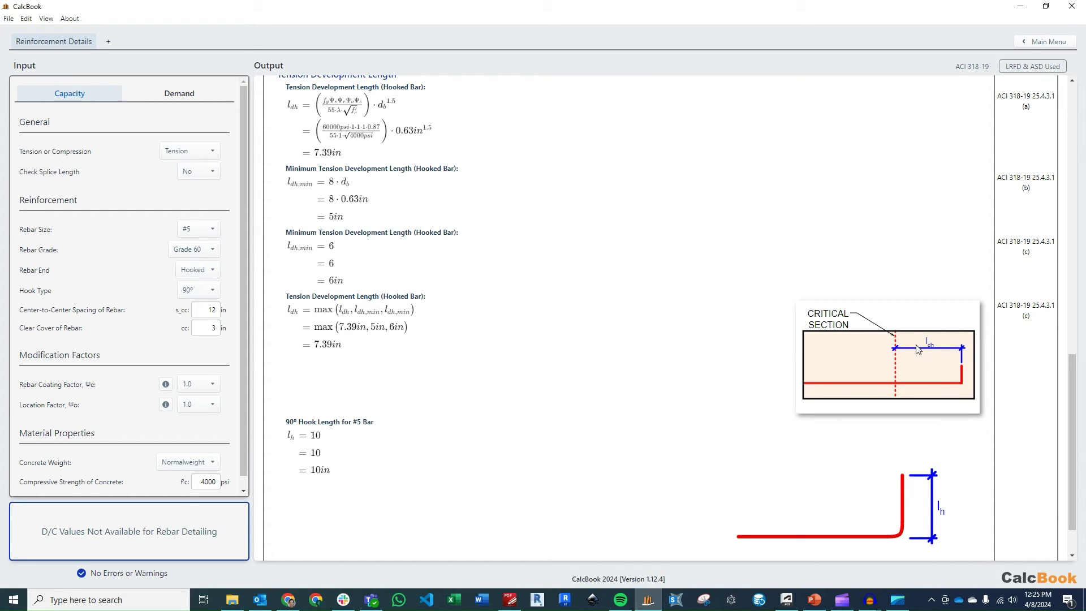
- Change the #5 bar end from hooked to Headed and review the 6 in development length
click(213, 270)
click(202, 316)
scroll(565, 404, up, 3)
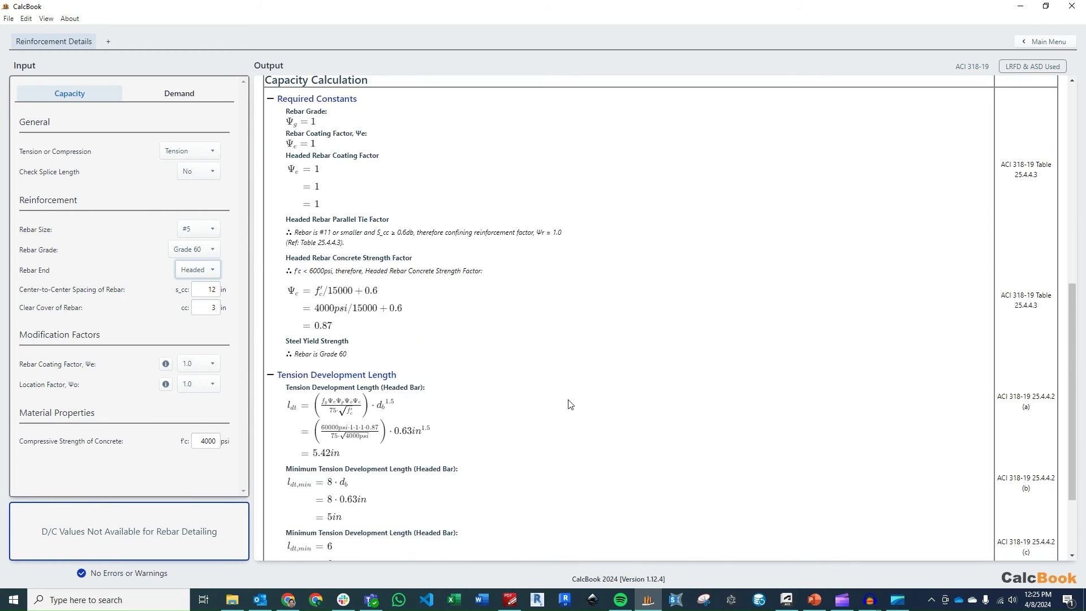
scroll(567, 394, down, 2)
scroll(574, 354, down, 1)
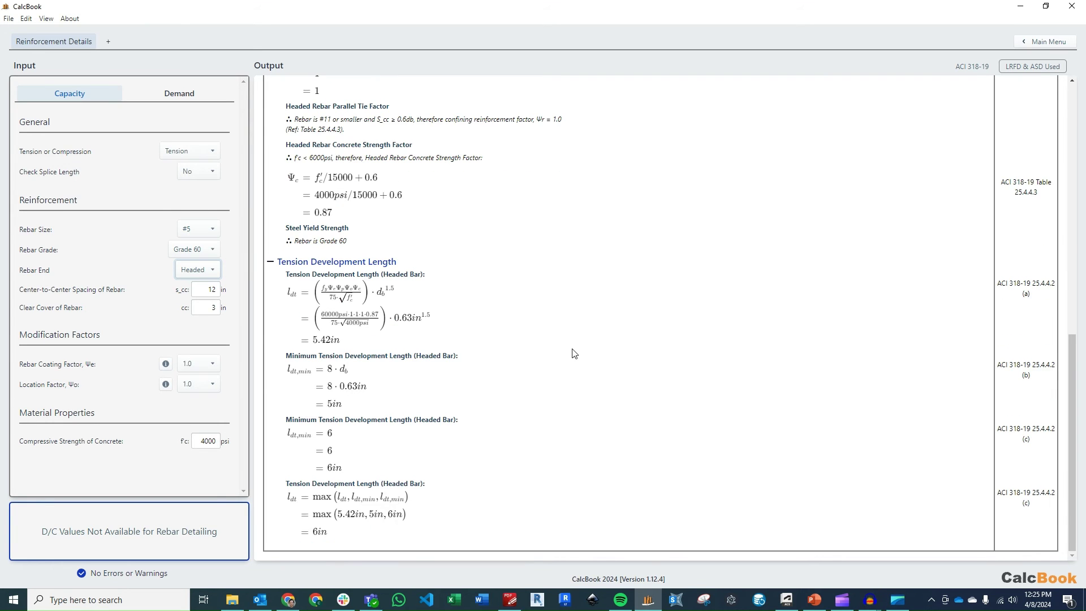
scroll(485, 202, up, 3)
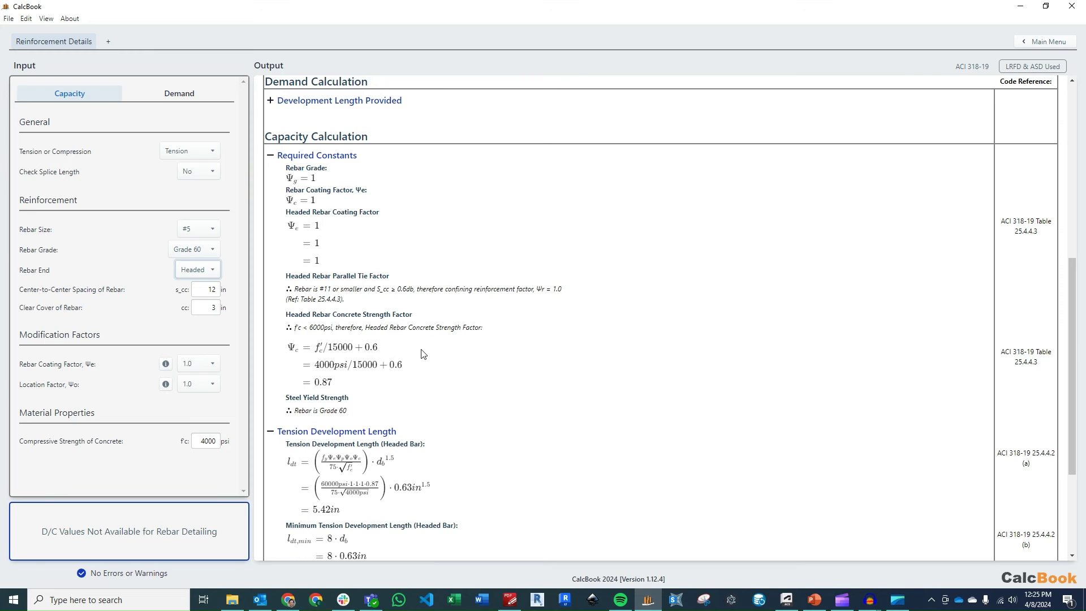
scroll(423, 352, down, 3)
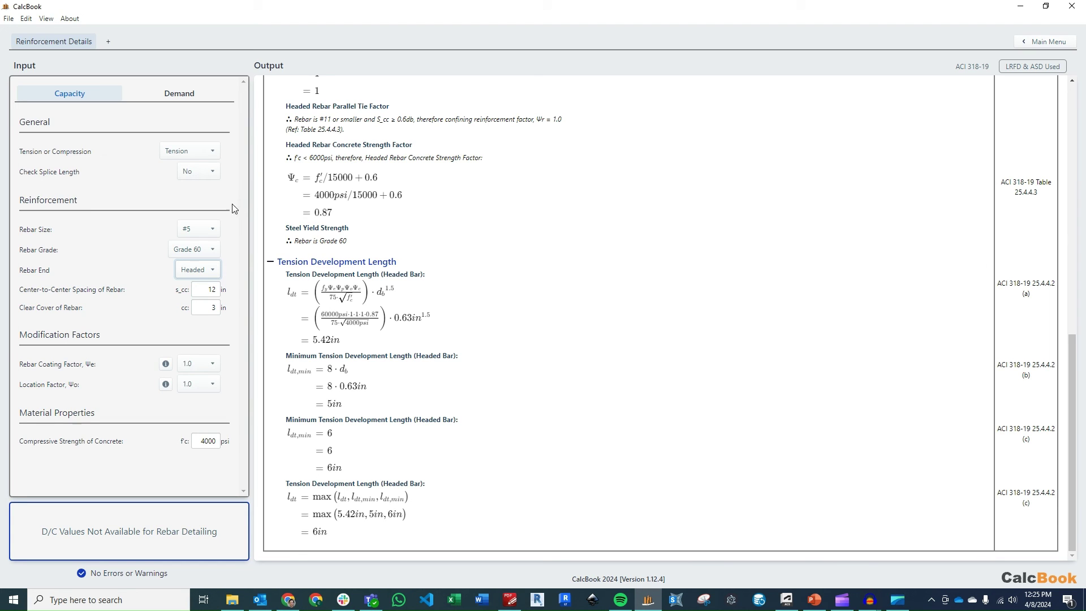
- Enable the splice check with reinforcement ratio ≥ 2.0 and show Tension Splice Length instead of development length
click(209, 174)
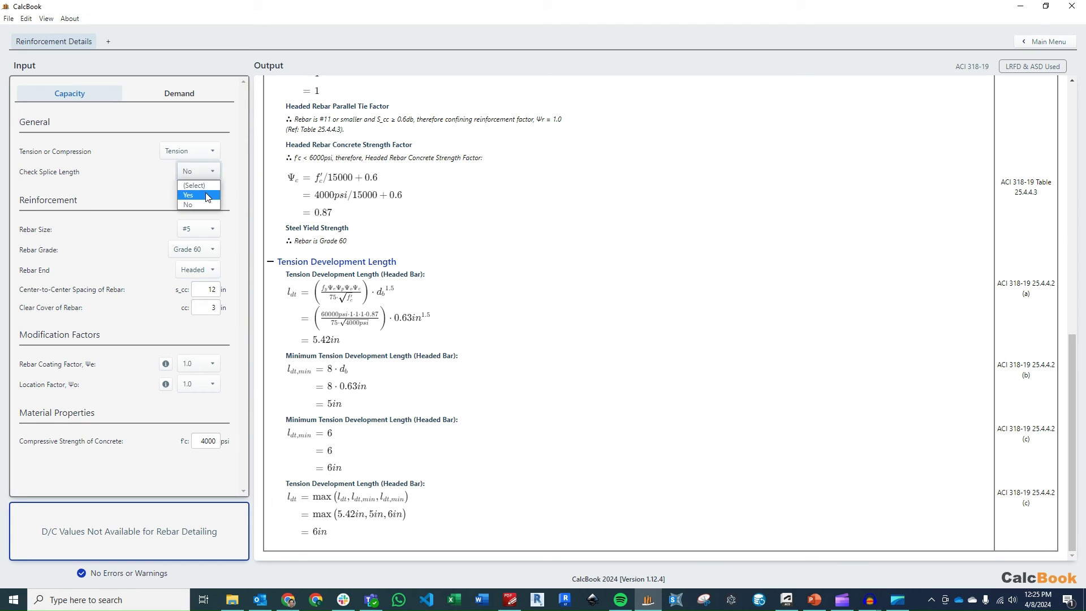
click(208, 195)
click(210, 327)
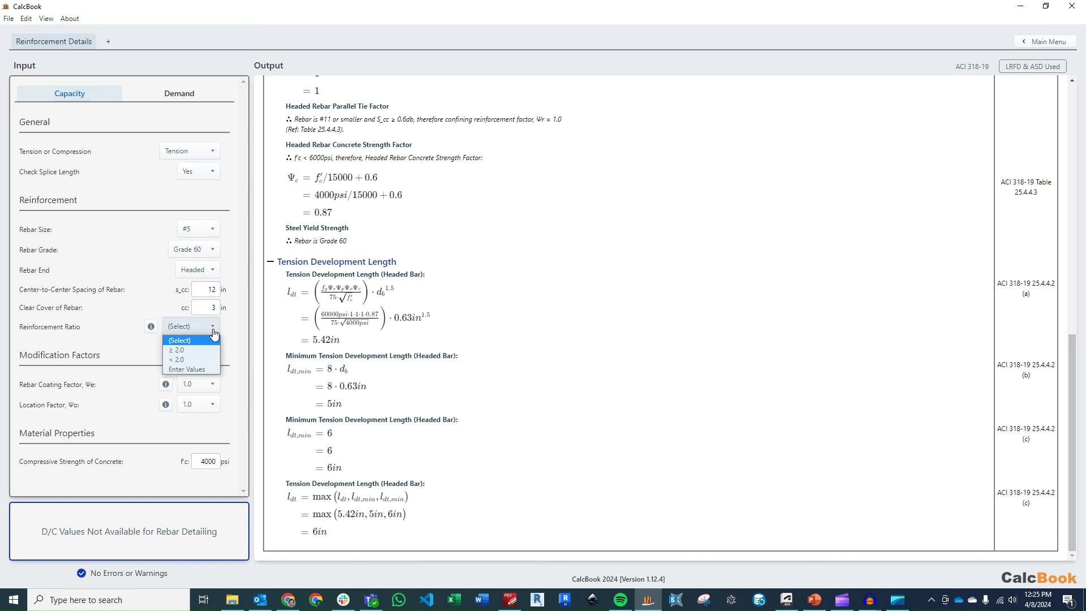
click(207, 351)
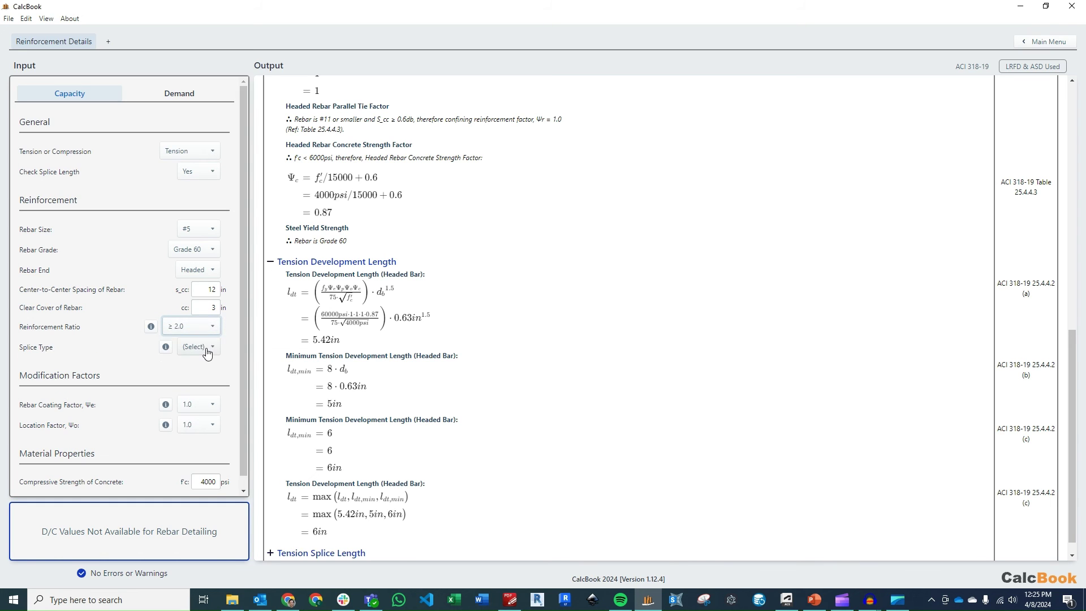
click(207, 348)
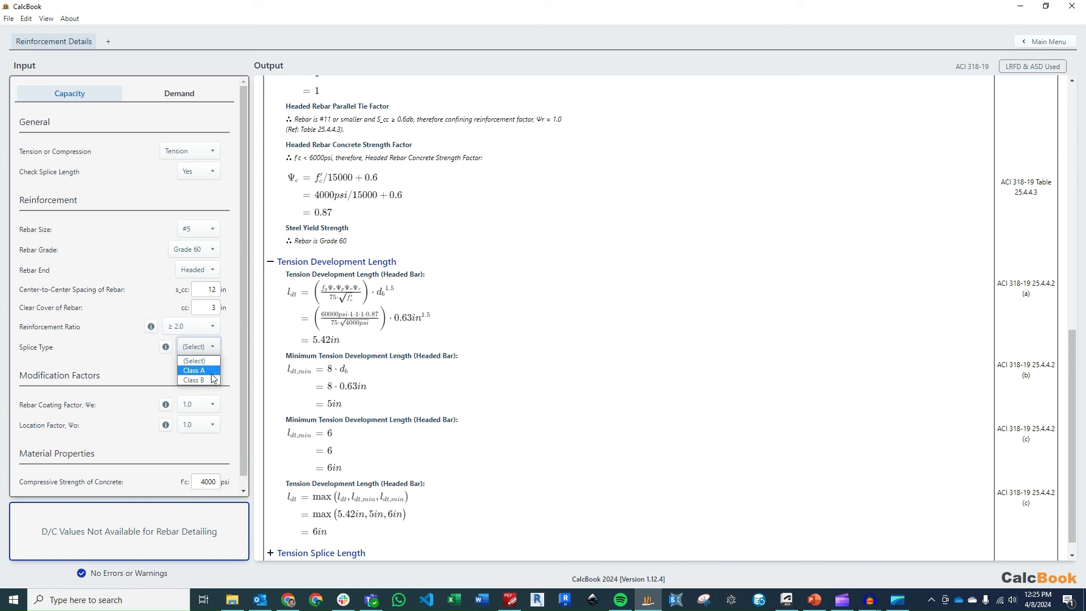
click(171, 357)
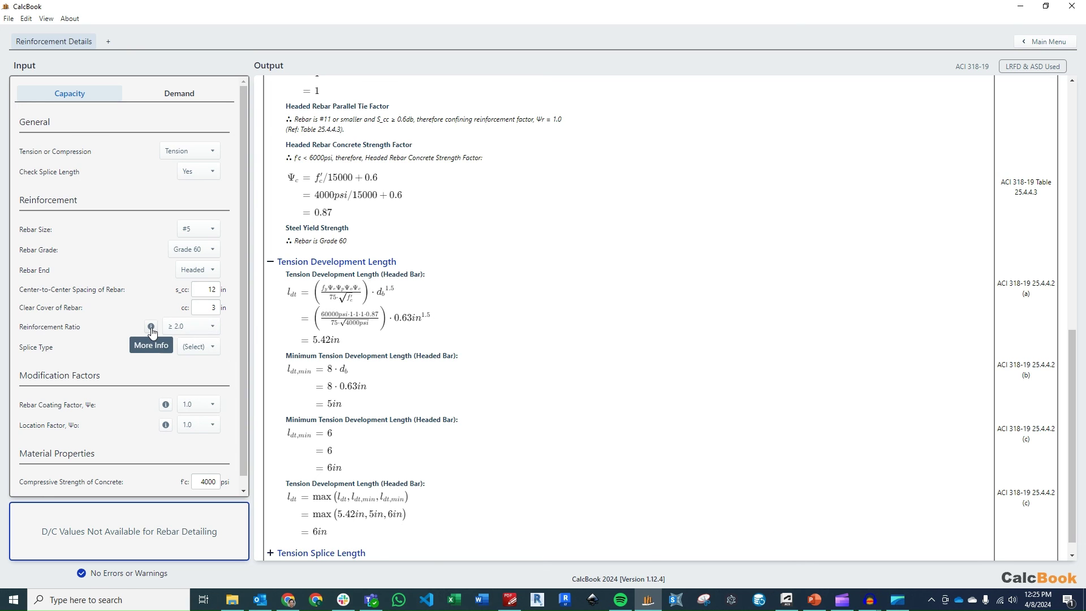
click(308, 261)
click(361, 535)
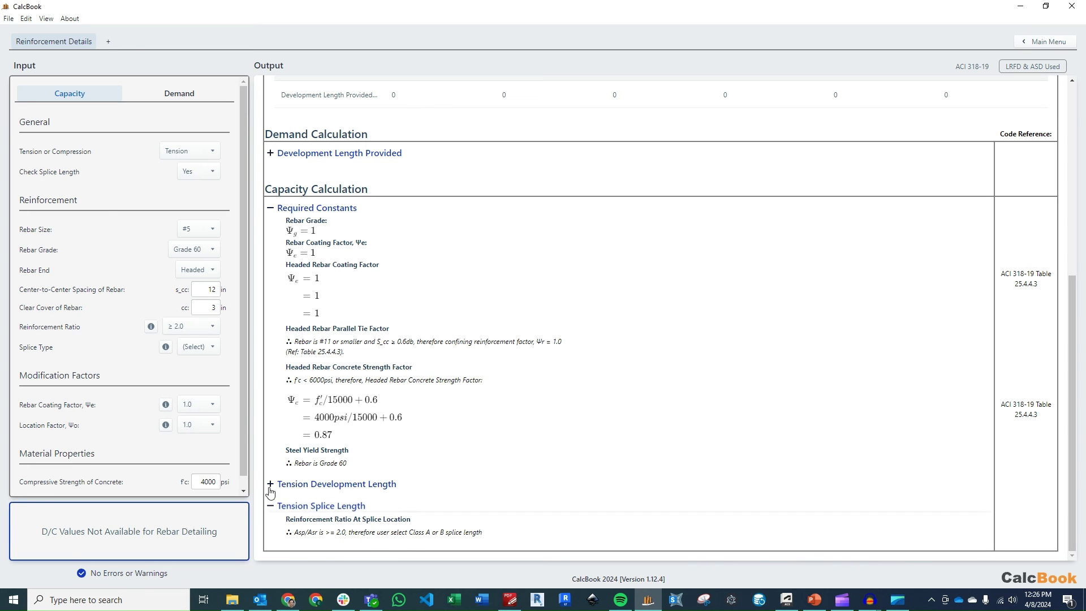
- Try a Class A splice (23.72 in), then switch to Class B for 30.83 in
click(198, 346)
click(201, 370)
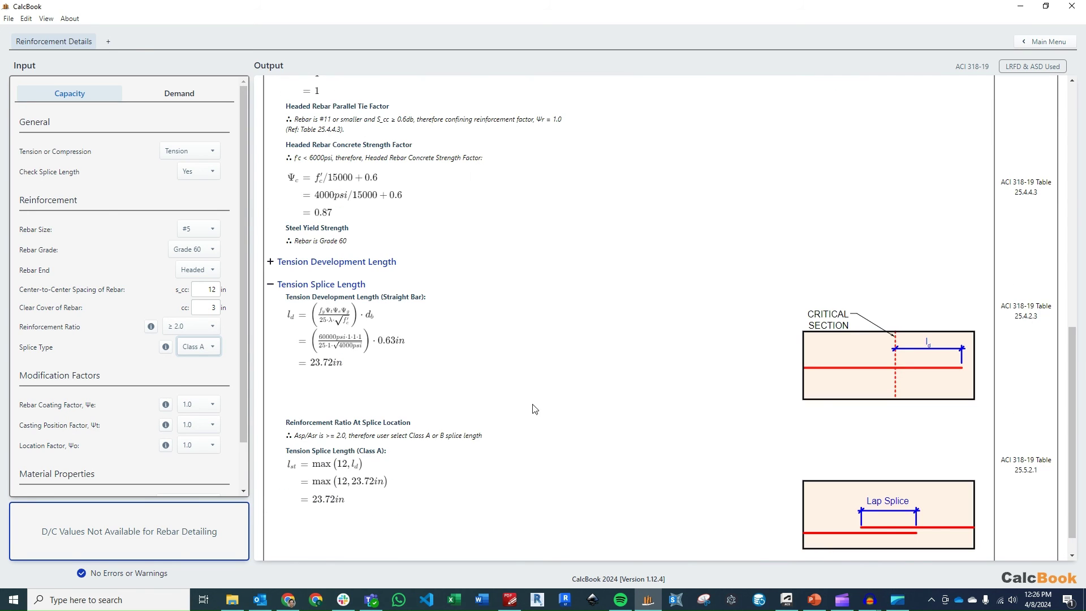
scroll(532, 411, down, 1)
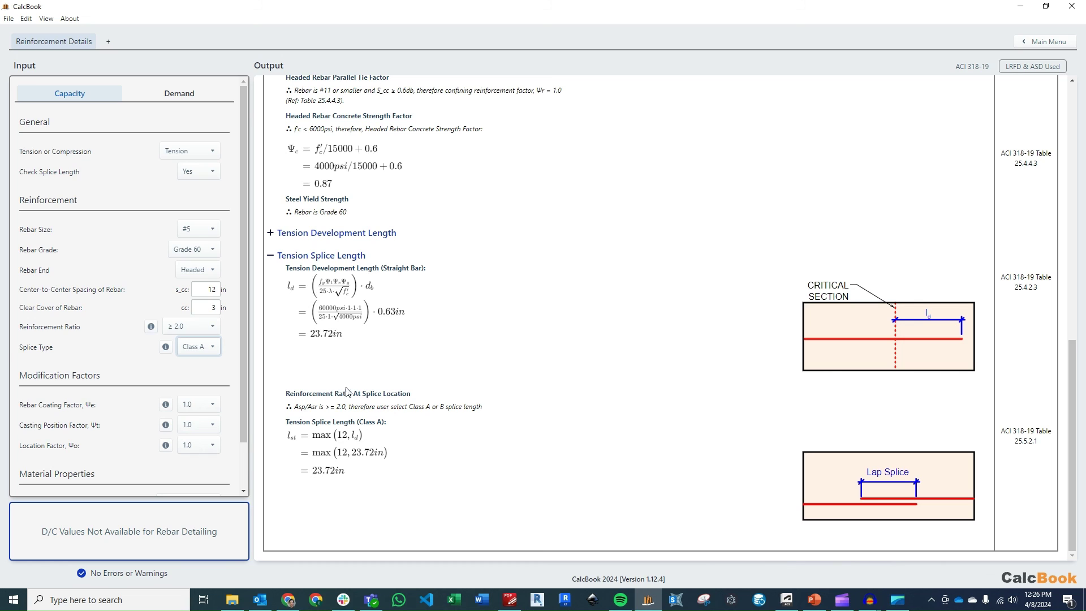
click(204, 346)
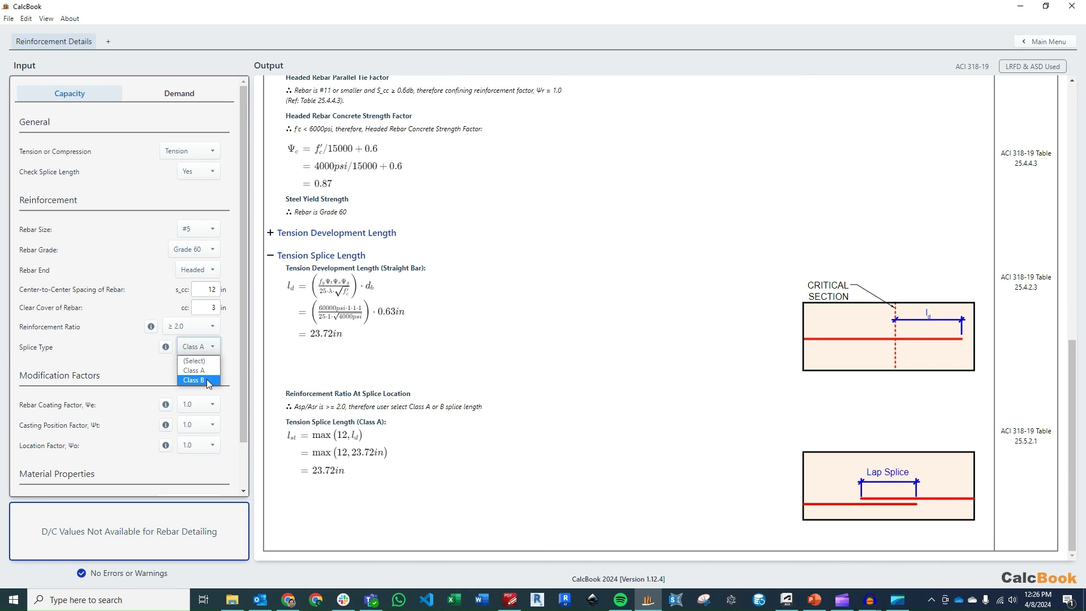
click(206, 379)
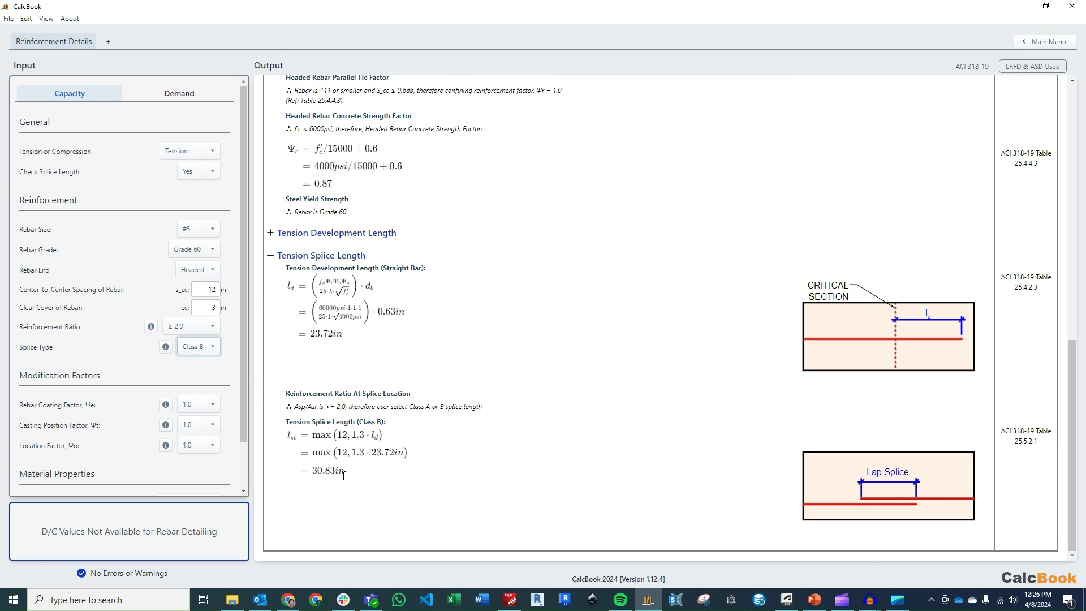